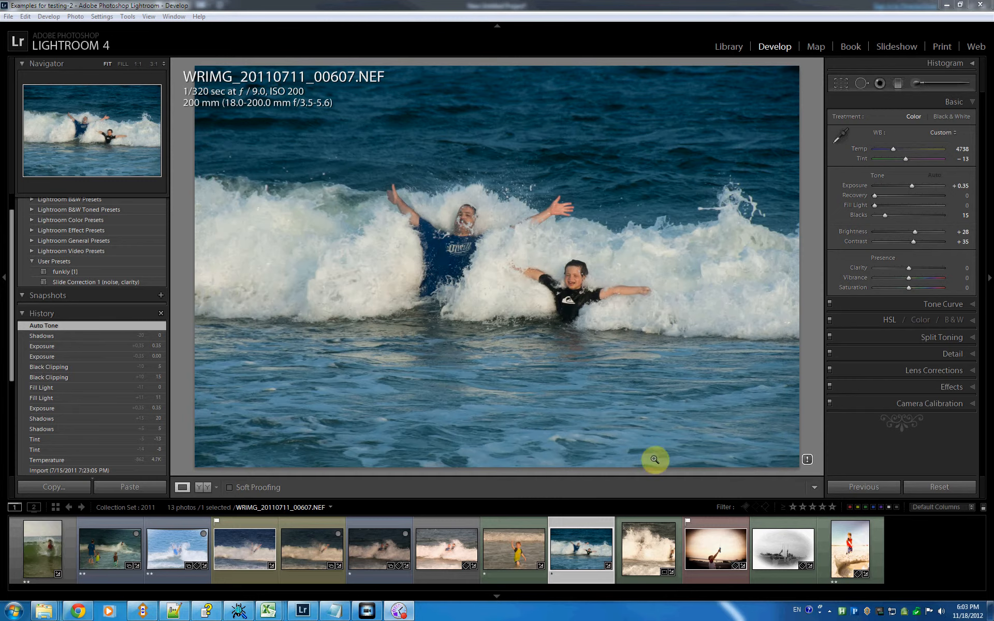
- Restart Paddy and bring up its voice recognition command assignments with the Command column widened
{"action": "right_click", "coordinate": [854, 611]}
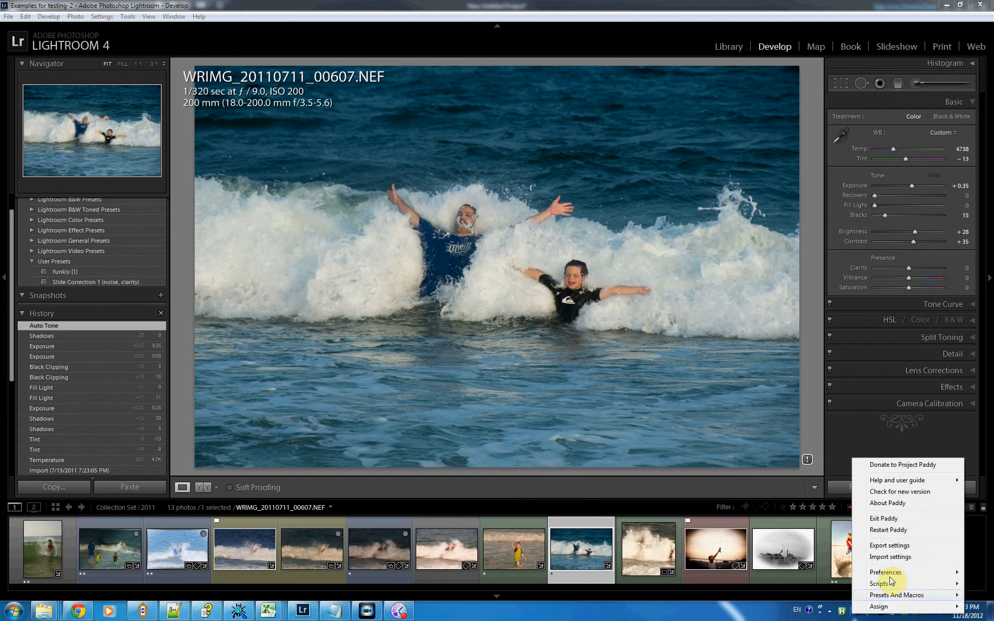
{"action": "left_click", "coordinate": [889, 529]}
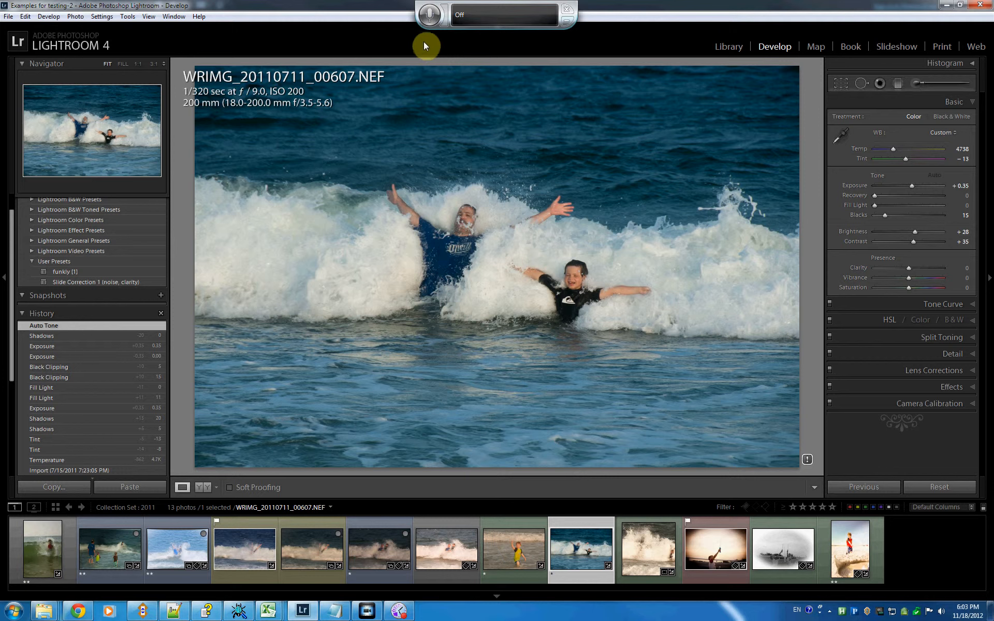
{"action": "left_click", "coordinate": [855, 613]}
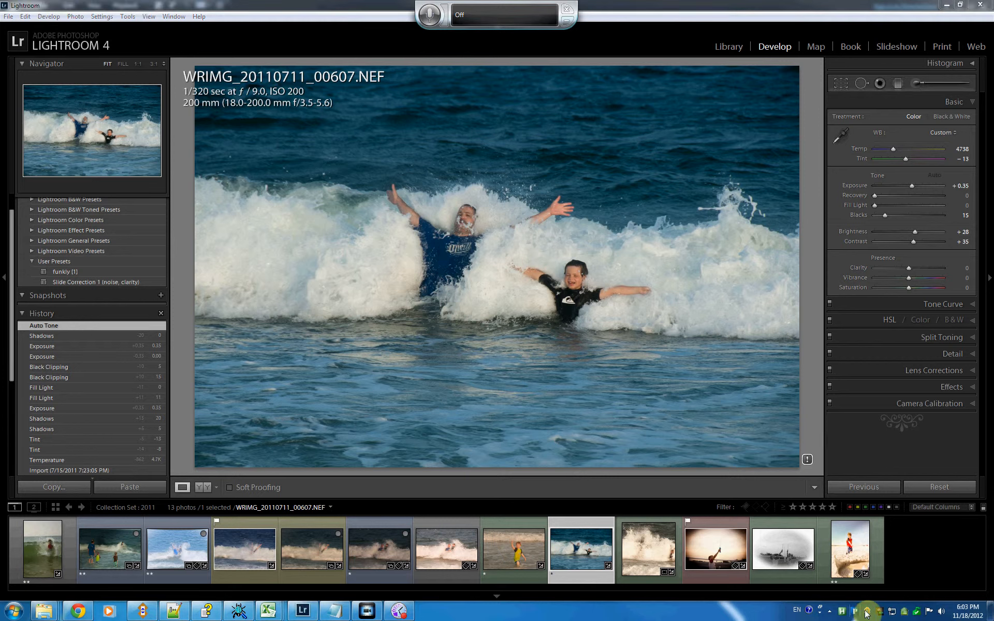
{"action": "right_click", "coordinate": [855, 614]}
{"action": "mouse_move", "coordinate": [862, 604]}
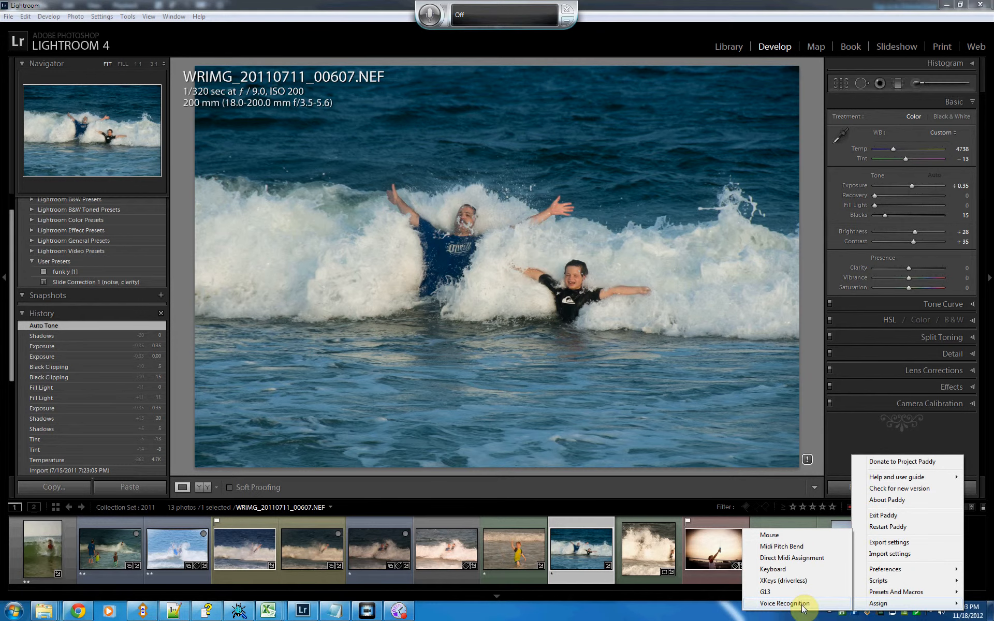
{"action": "left_click", "coordinate": [784, 603]}
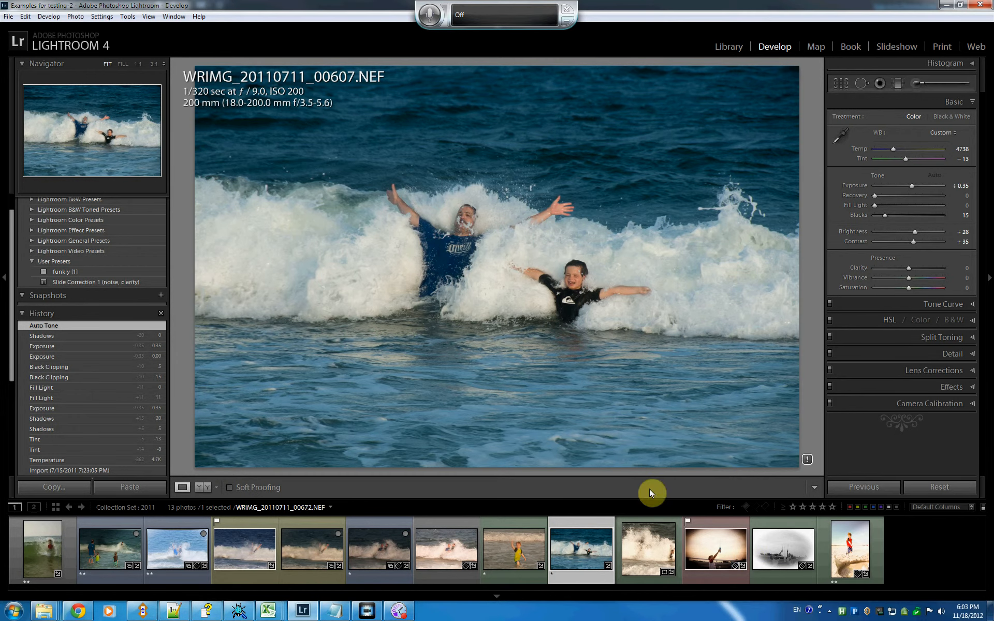
{"action": "left_click_drag", "start_coordinate": [244, 182], "coordinate": [266, 184]}
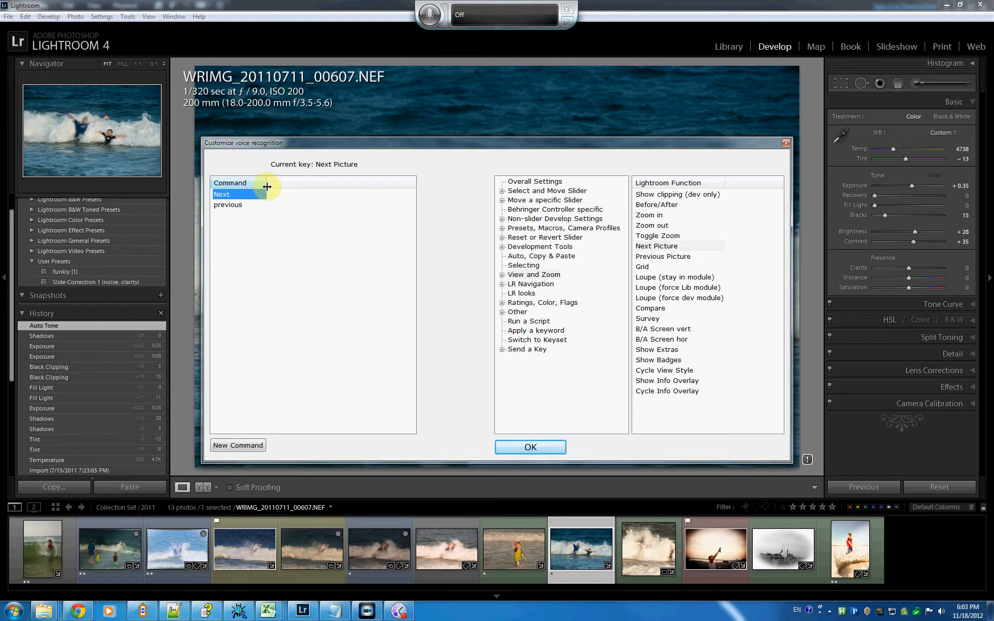
- Add a new voice command "Grid" and assign it the Grid function from View and Zoom
{"action": "left_click", "coordinate": [239, 446]}
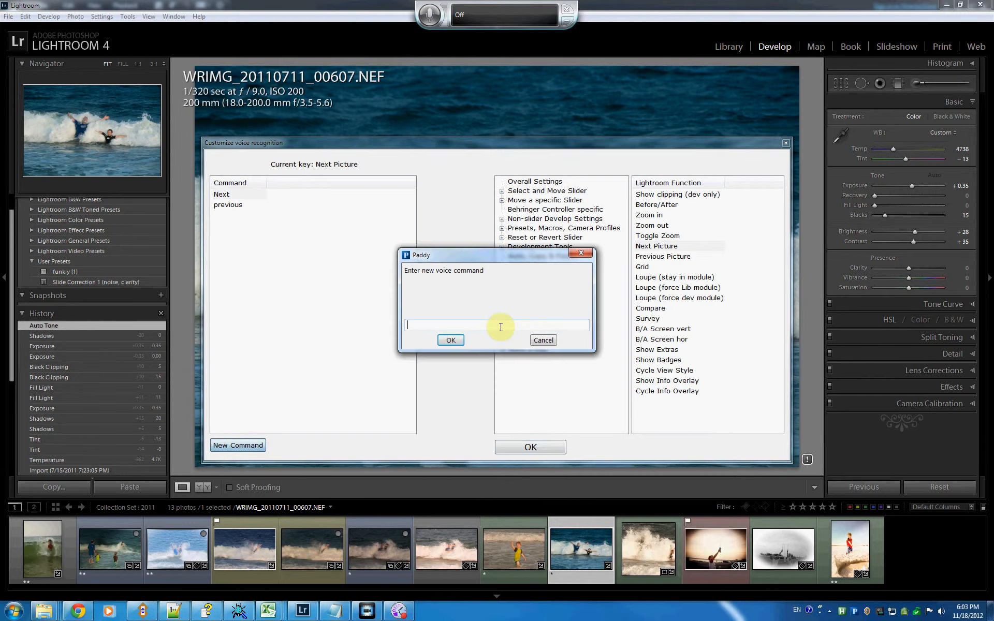
{"action": "type", "text": "Grid"}
{"action": "key", "text": "Return"}
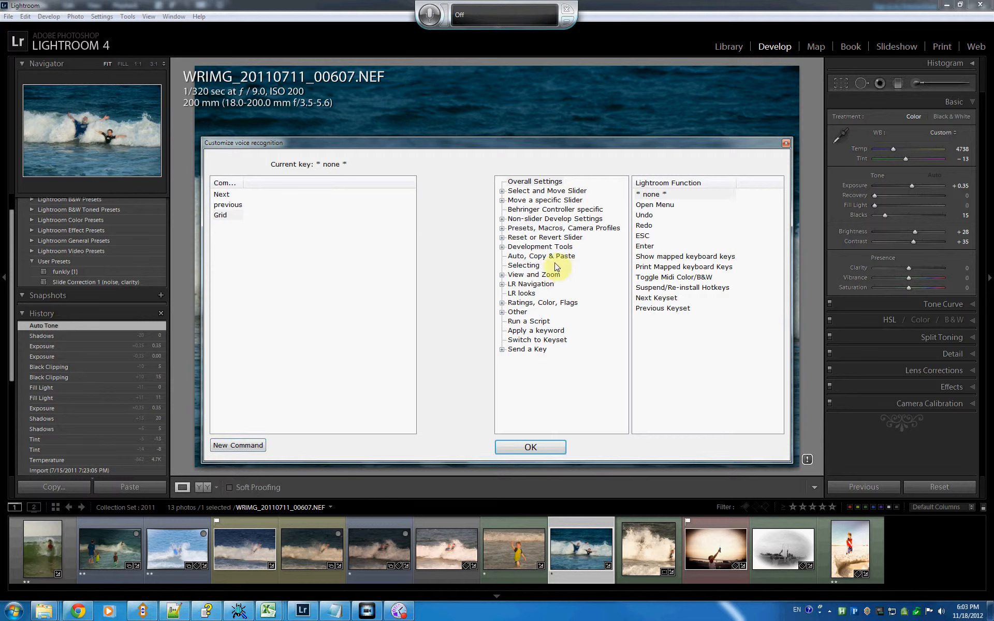
{"action": "left_click", "coordinate": [514, 276]}
{"action": "left_click", "coordinate": [643, 267]}
- Add a new voice command "library" and assign it the first function under LR Navigation, Go to Library
{"action": "left_click", "coordinate": [240, 449]}
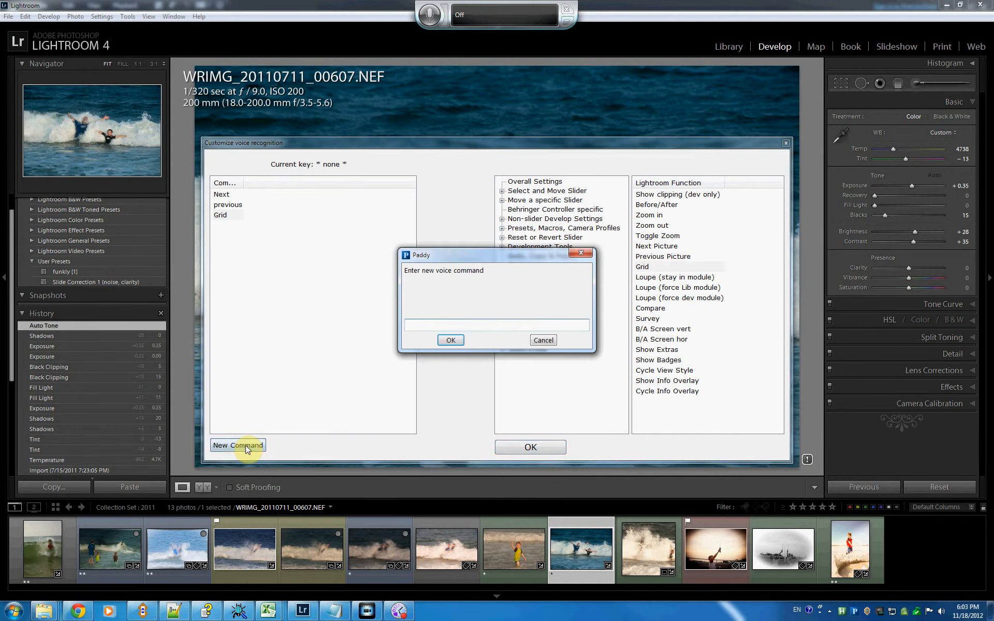
{"action": "type", "text": "library"}
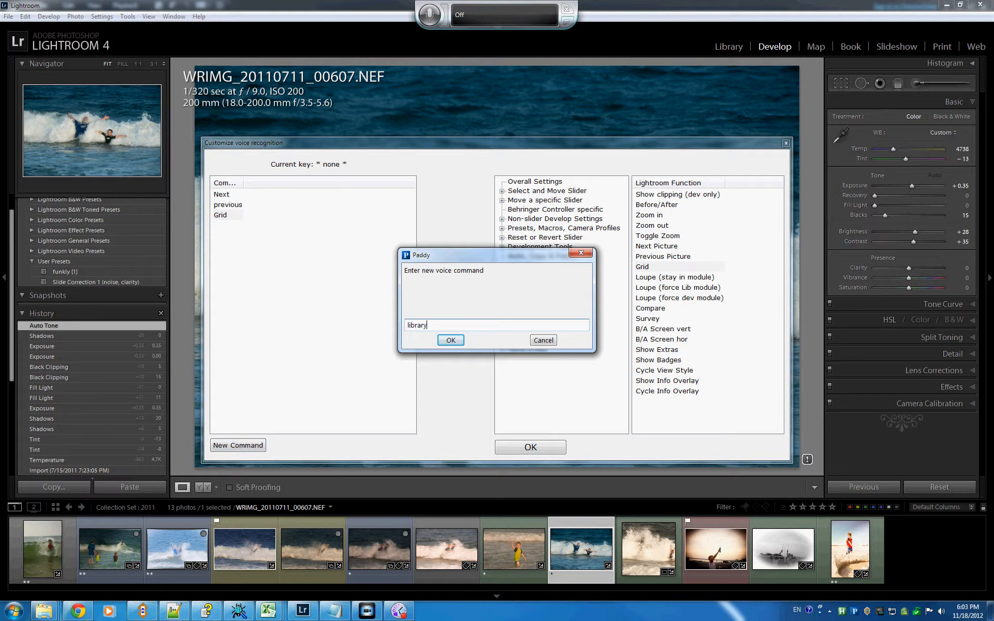
{"action": "left_click", "coordinate": [453, 340]}
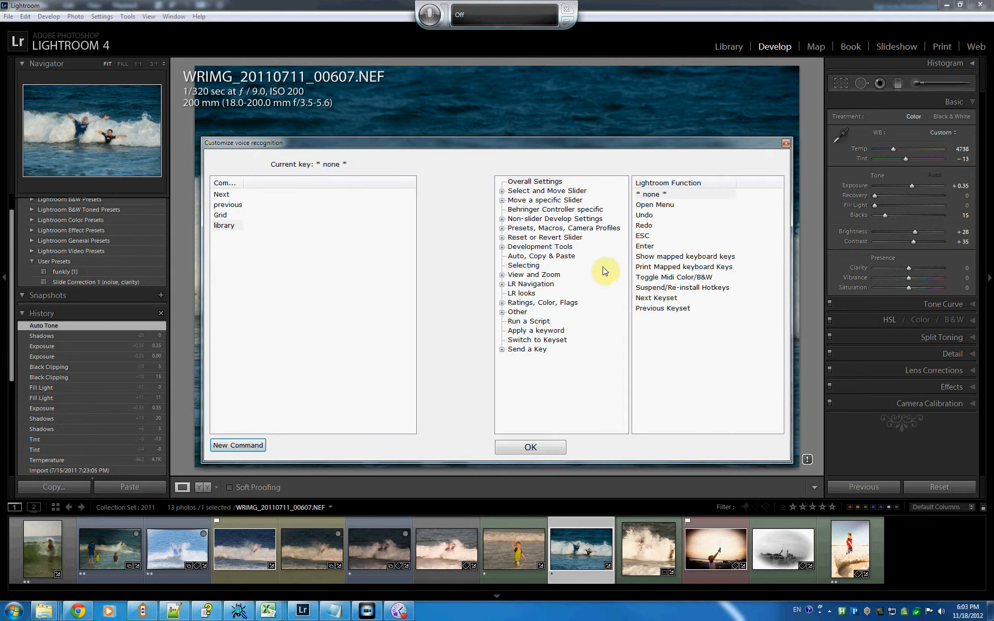
{"action": "left_click", "coordinate": [536, 275]}
{"action": "left_click", "coordinate": [501, 284]}
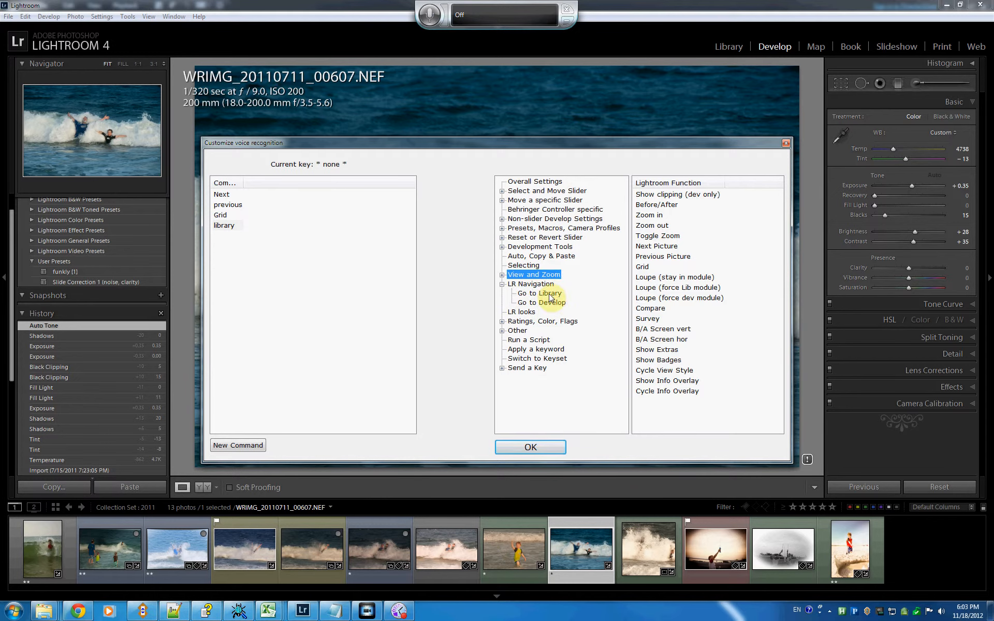
{"action": "left_click", "coordinate": [549, 294]}
{"action": "left_click", "coordinate": [671, 197]}
- Add a new voice command "develop", assign it the first Go to Develop function, and save the voice assignments
{"action": "left_click", "coordinate": [258, 446]}
{"action": "type", "text": "develop"}
{"action": "left_click", "coordinate": [451, 339]}
{"action": "left_click", "coordinate": [502, 284]}
{"action": "left_click", "coordinate": [529, 304]}
{"action": "left_click", "coordinate": [647, 196]}
{"action": "left_click", "coordinate": [543, 448]}
- Turn on speech listening, test the Next, previous, Grid and develop commands on the photos, and turn listening off
{"action": "key", "text": "g"}
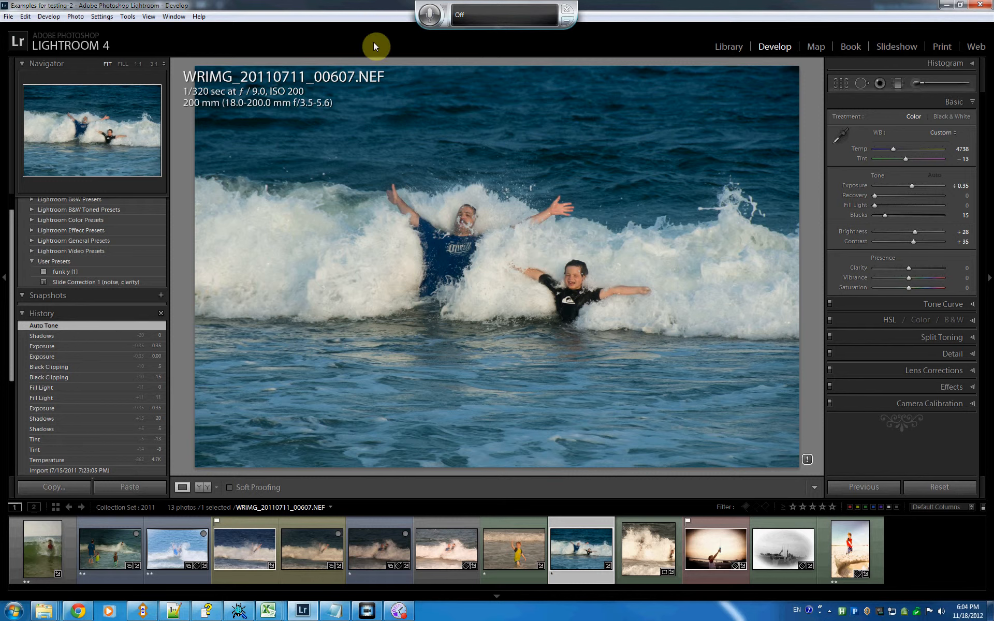
{"action": "left_click", "coordinate": [425, 24]}
{"action": "key", "text": "Right"}
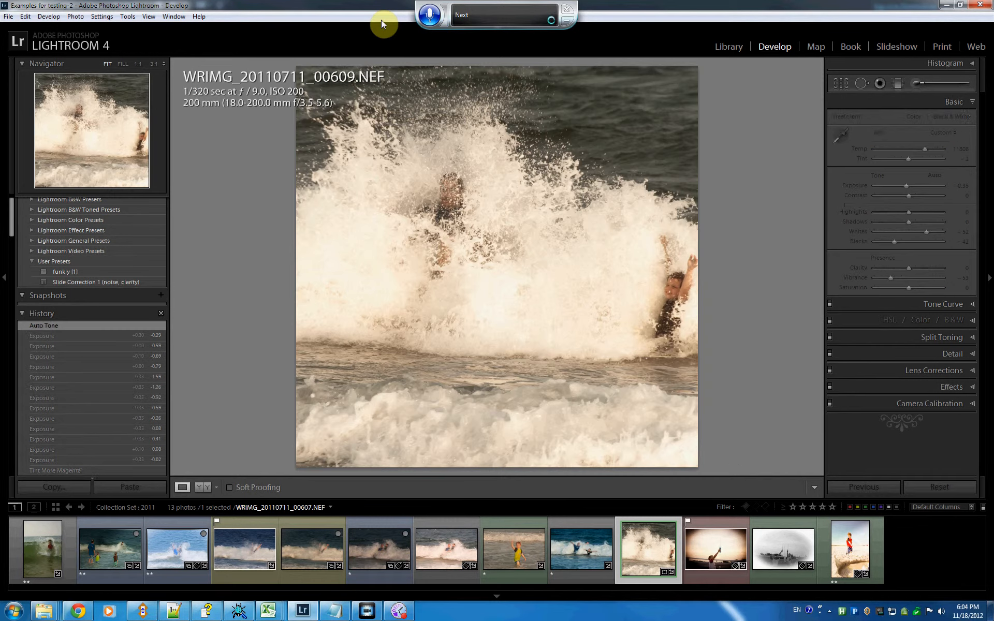
{"action": "key", "text": "Left"}
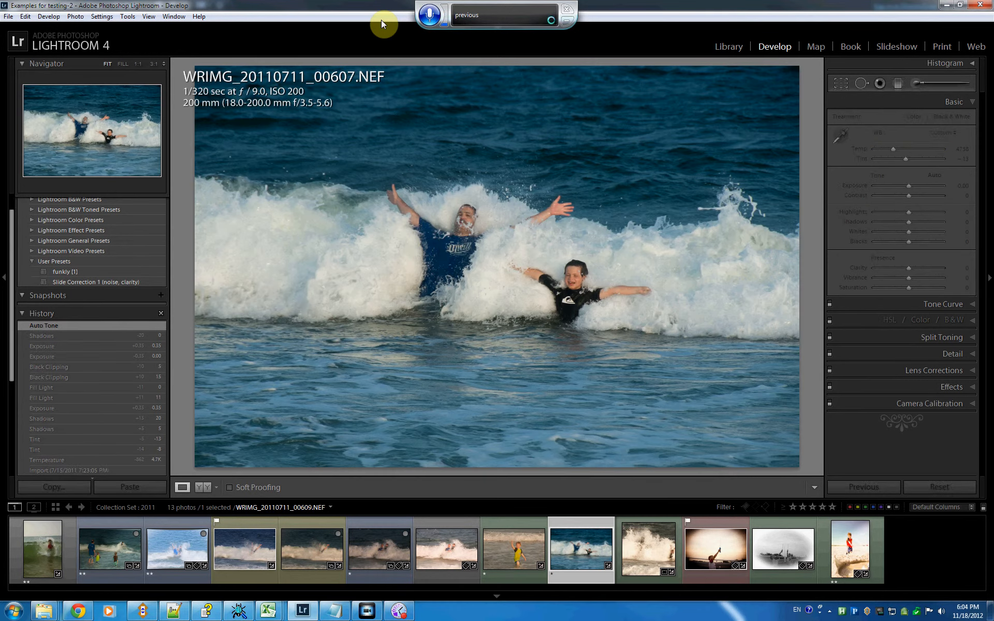
{"action": "key", "text": "g"}
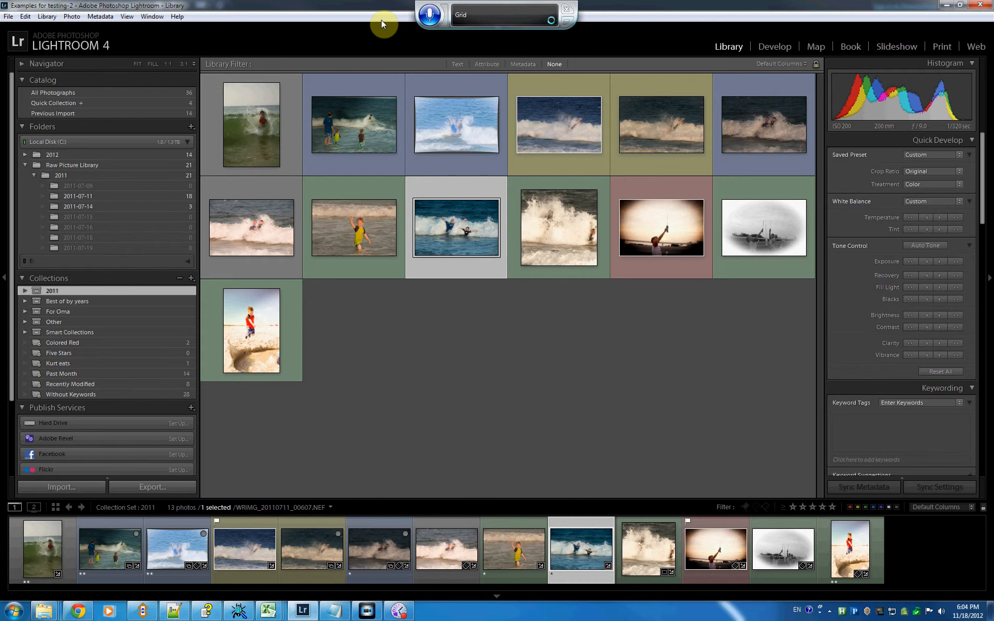
{"action": "key", "text": "d"}
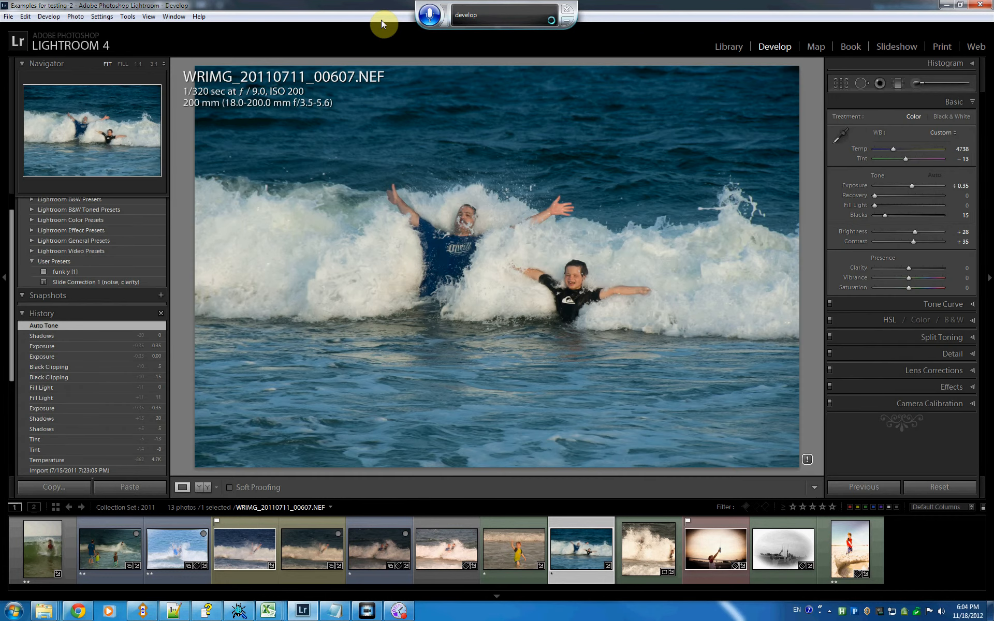
{"action": "key", "text": "Left"}
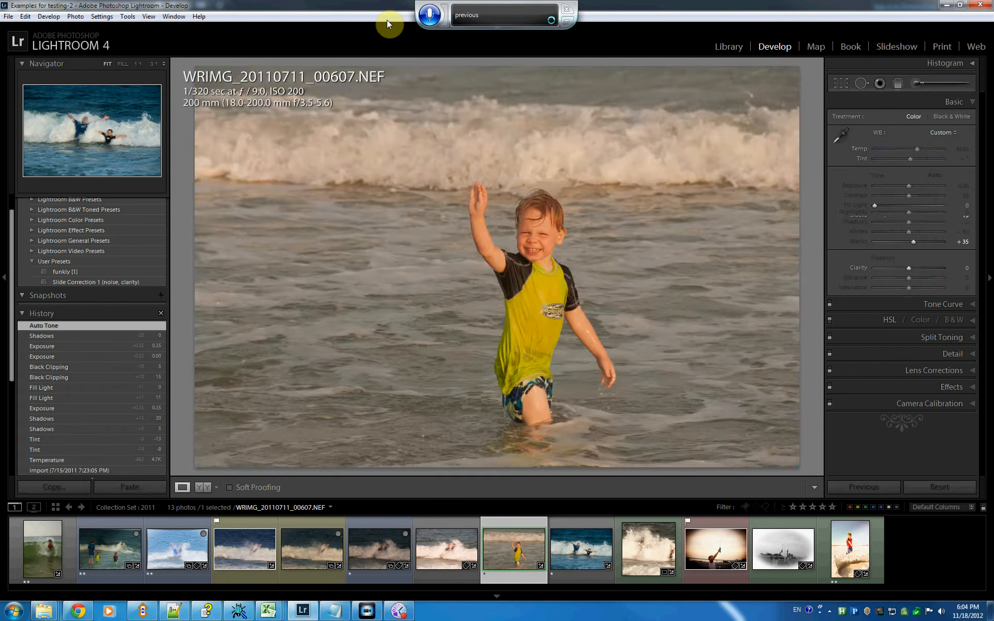
{"action": "left_click", "coordinate": [429, 15]}
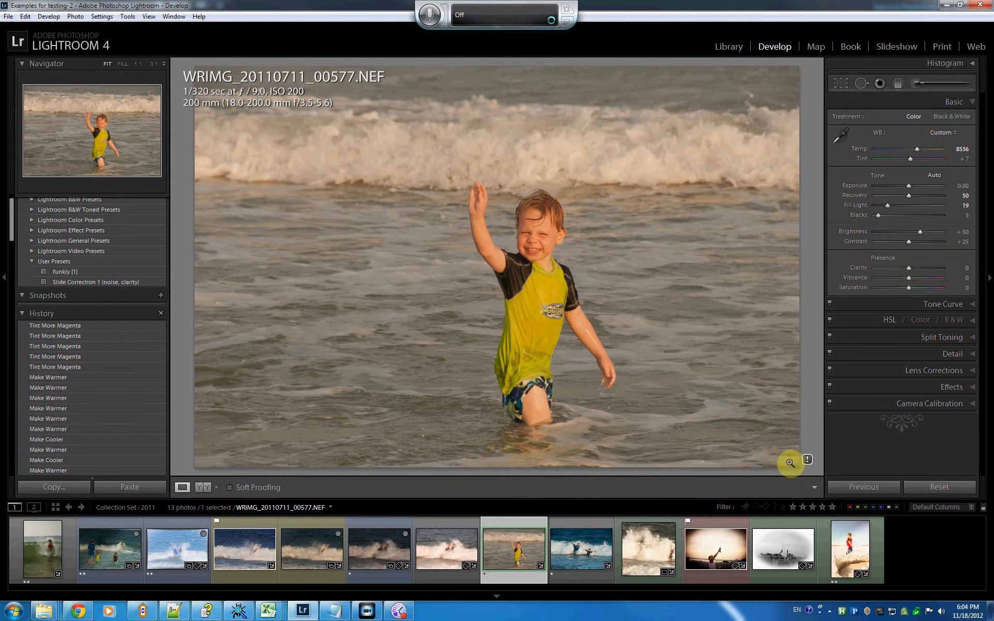
- Reopen Paddy's voice recognition assignments, widen the Command column, and turn speech listening on
{"action": "right_click", "coordinate": [855, 611]}
{"action": "mouse_move", "coordinate": [862, 606]}
{"action": "left_click", "coordinate": [828, 606]}
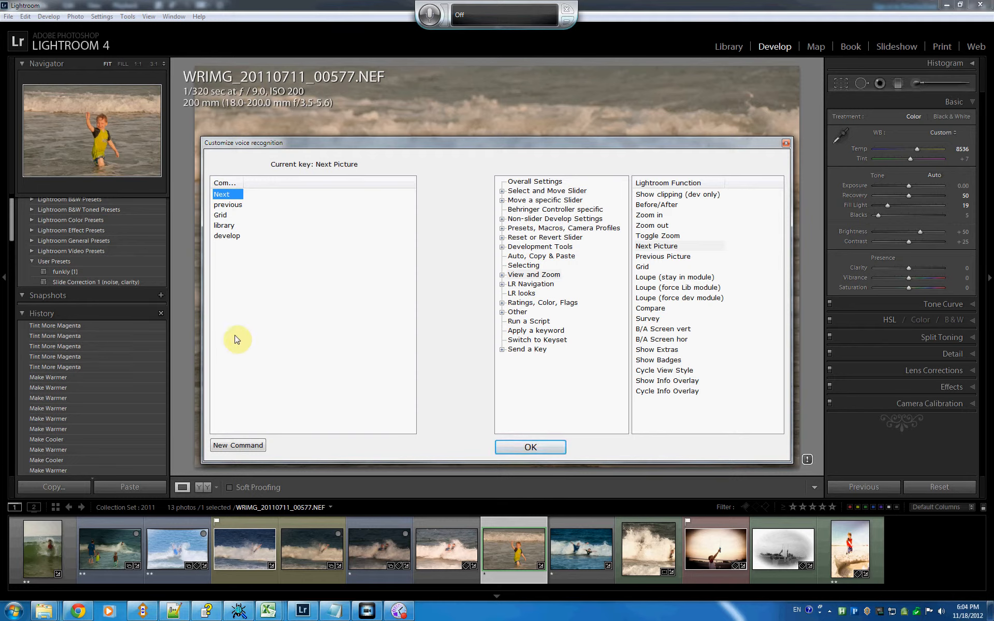
{"action": "left_click_drag", "start_coordinate": [245, 180], "coordinate": [264, 182]}
{"action": "left_click", "coordinate": [245, 252]}
{"action": "left_click", "coordinate": [434, 24]}
- Add a voice command "Temperature plus" and assign it Temperature + (Medium) from the Basic Development sliders
{"action": "left_click", "coordinate": [253, 445]}
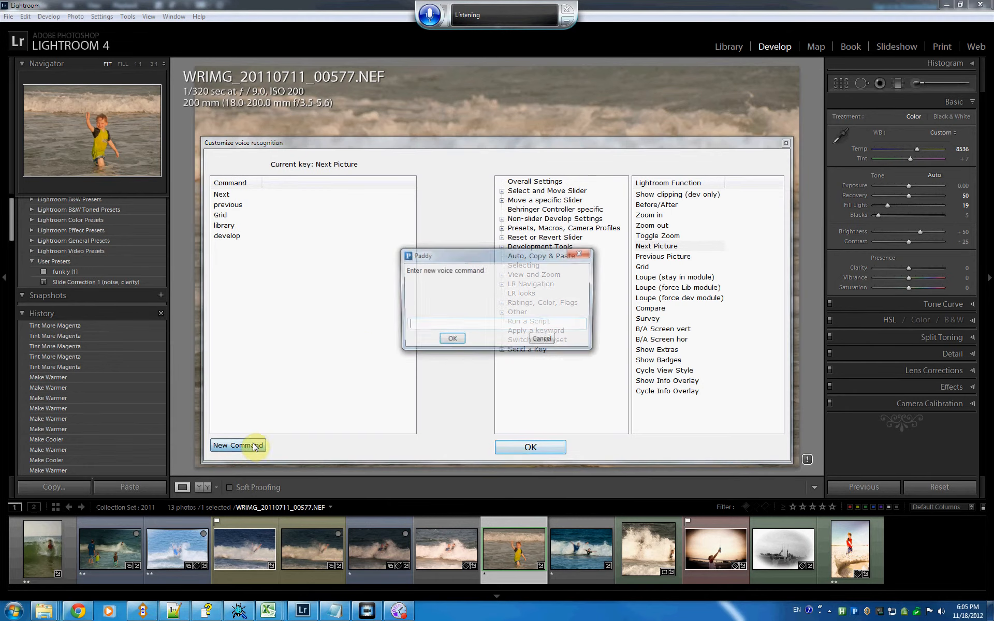
{"action": "type", "text": "Temperature plus"}
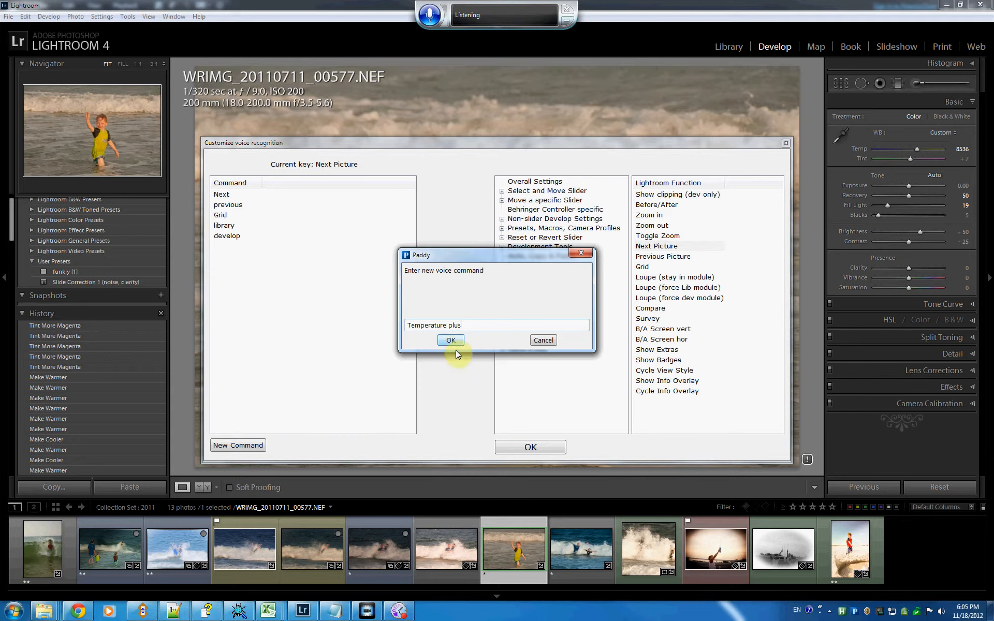
{"action": "left_click", "coordinate": [449, 340]}
{"action": "left_click", "coordinate": [502, 200]}
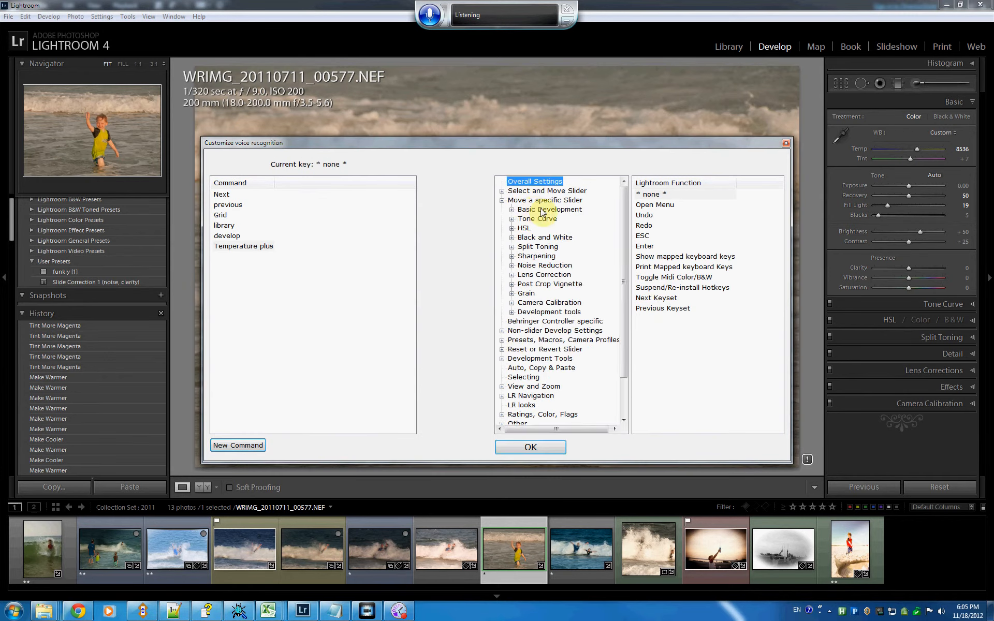
{"action": "left_click", "coordinate": [539, 212]}
{"action": "left_click", "coordinate": [512, 209]}
{"action": "left_click", "coordinate": [540, 227]}
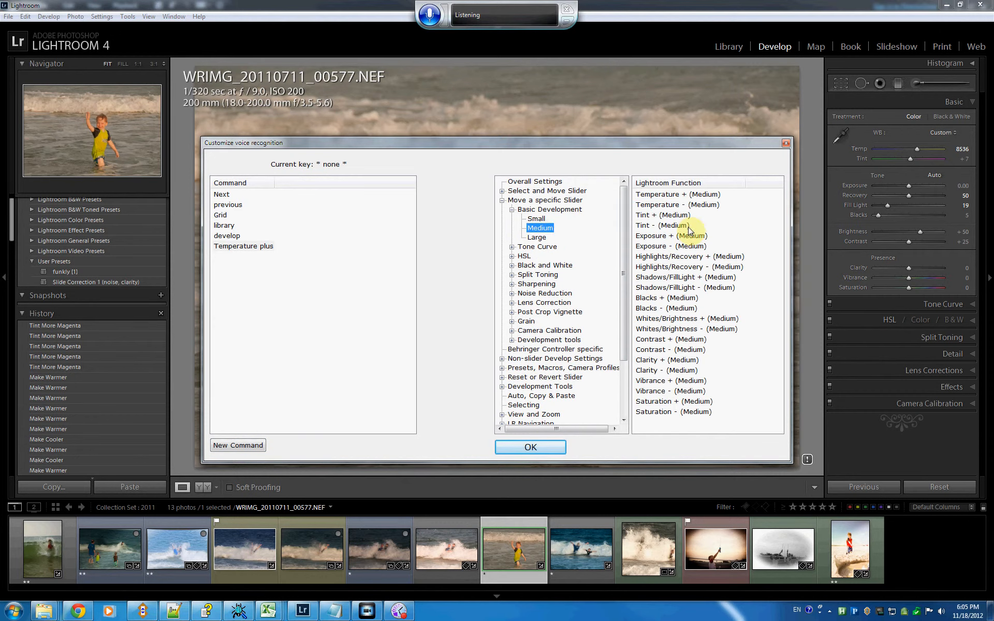
{"action": "left_click", "coordinate": [674, 199]}
- Add a voice command "Temperature minus" and assign it Temperature - (Medium) from the Basic Development sliders
{"action": "left_click", "coordinate": [252, 446]}
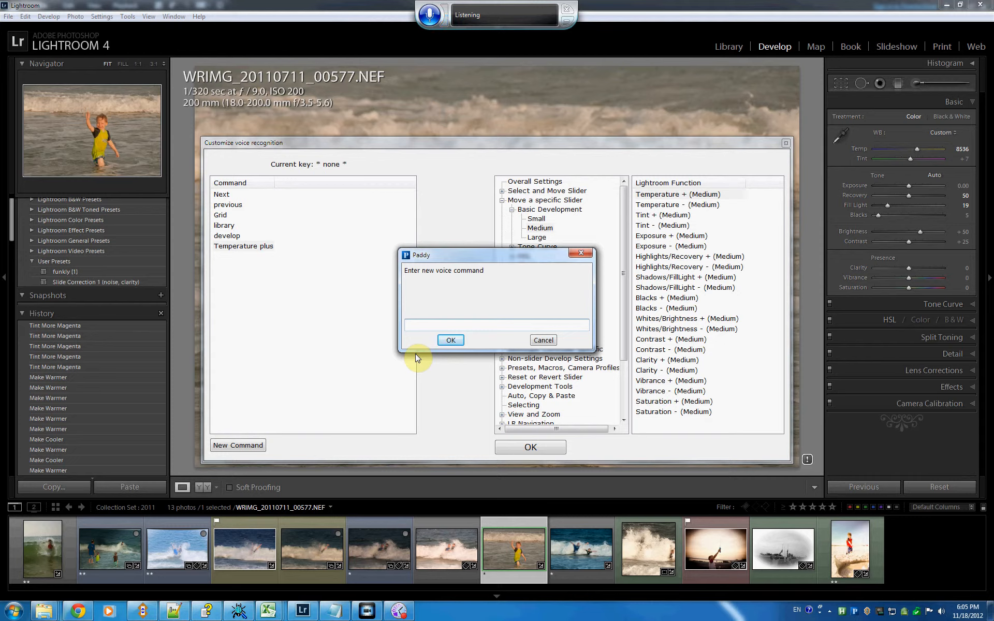
{"action": "type", "text": "Temperature minus"}
{"action": "left_click", "coordinate": [451, 341]}
{"action": "left_click", "coordinate": [502, 200]}
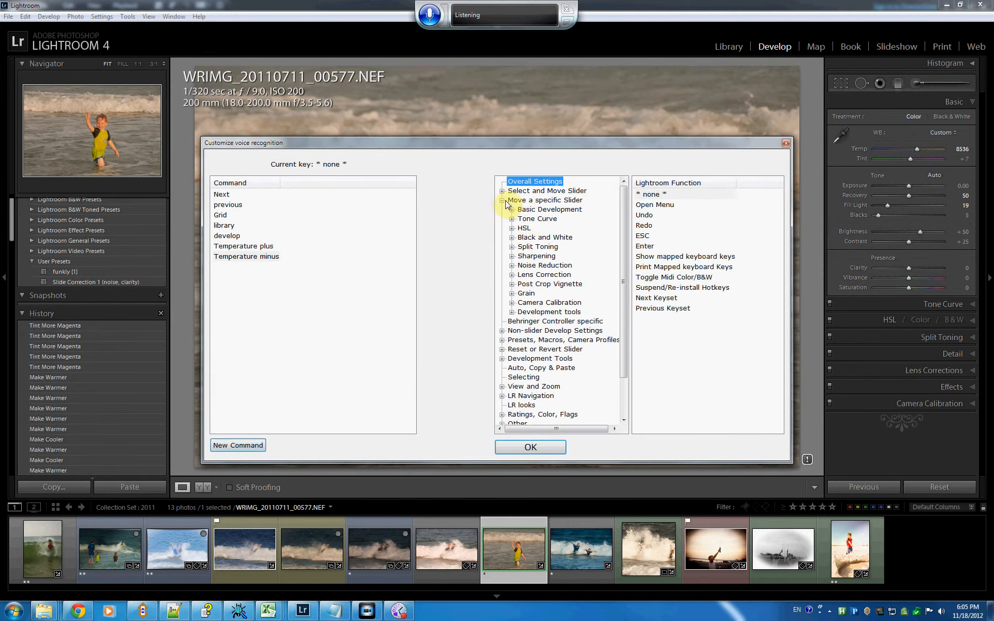
{"action": "double_click", "coordinate": [538, 210]}
{"action": "left_click", "coordinate": [540, 228]}
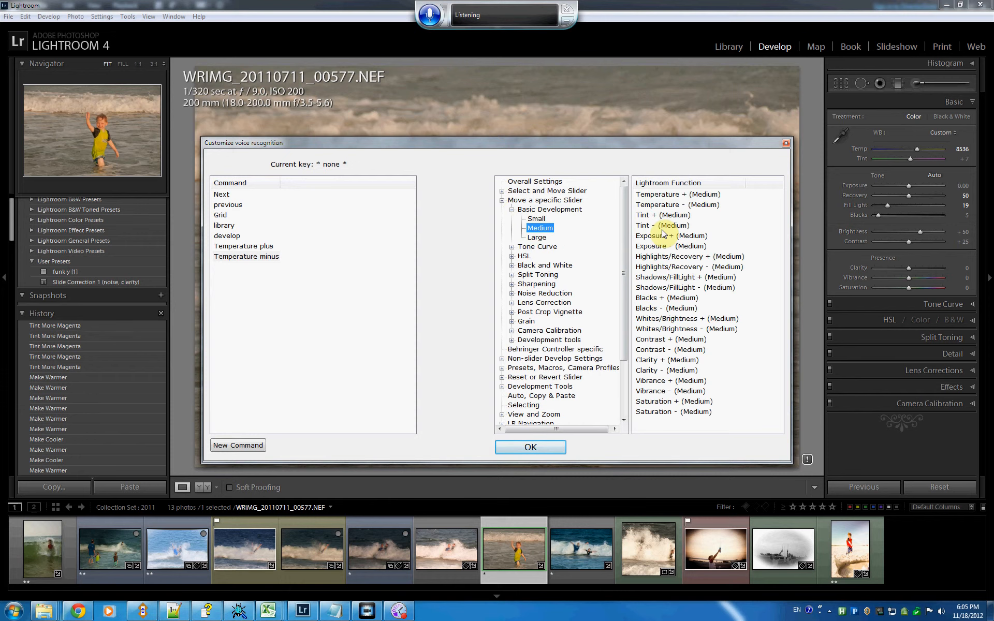
{"action": "left_click", "coordinate": [668, 205]}
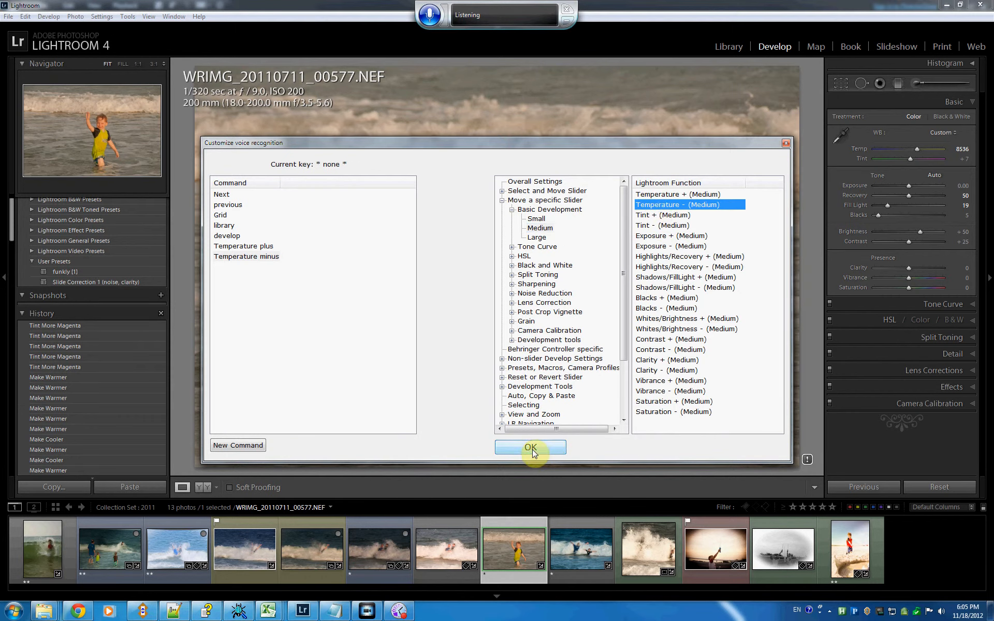
- Add a voice command "Exposure plus" by dictation, correcting the recognised text, and assign it Exposure + (Medium)
{"action": "left_click", "coordinate": [434, 17]}
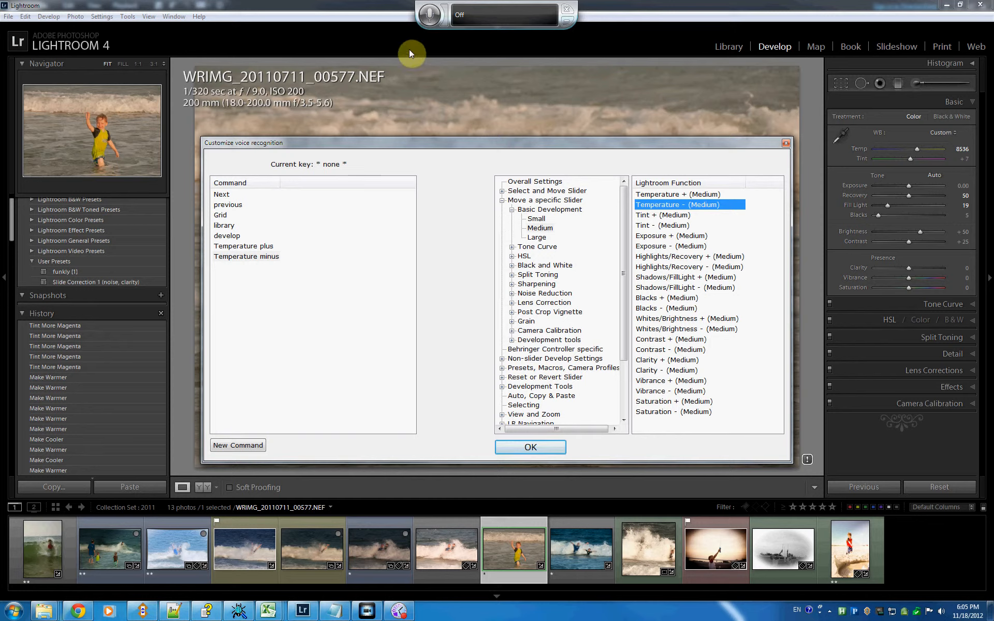
{"action": "left_click", "coordinate": [430, 15]}
{"action": "left_click", "coordinate": [245, 447]}
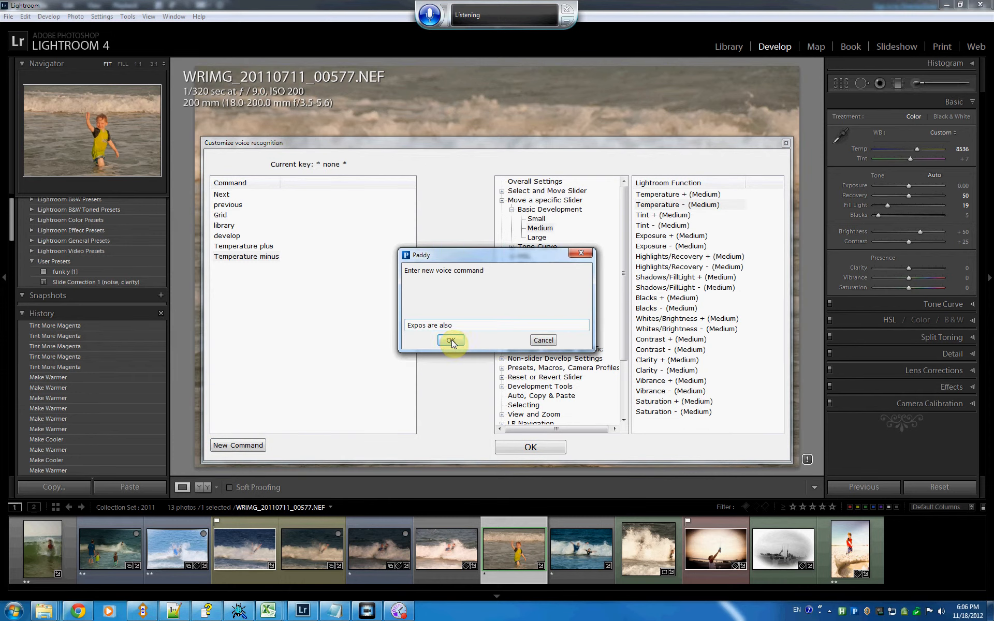
{"action": "key", "text": "BackSpace"}
{"action": "left_click", "coordinate": [451, 340]}
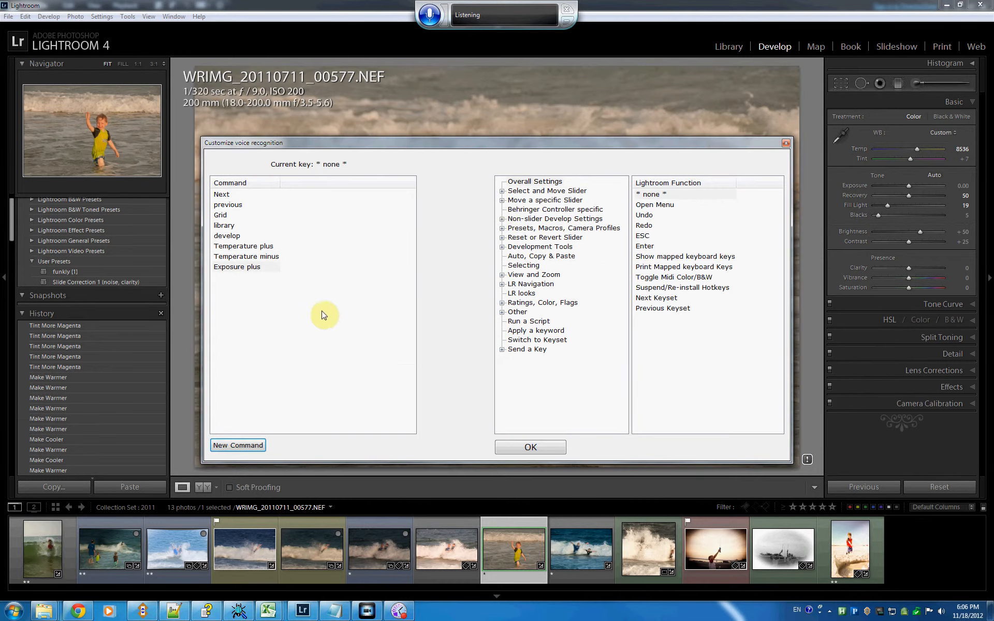
{"action": "left_click", "coordinate": [501, 200]}
{"action": "left_click", "coordinate": [512, 209]}
{"action": "left_click", "coordinate": [540, 227]}
{"action": "left_click", "coordinate": [660, 235]}
- Save the voice command assignments and turn speech listening back on for the Develop module
{"action": "left_click", "coordinate": [429, 15]}
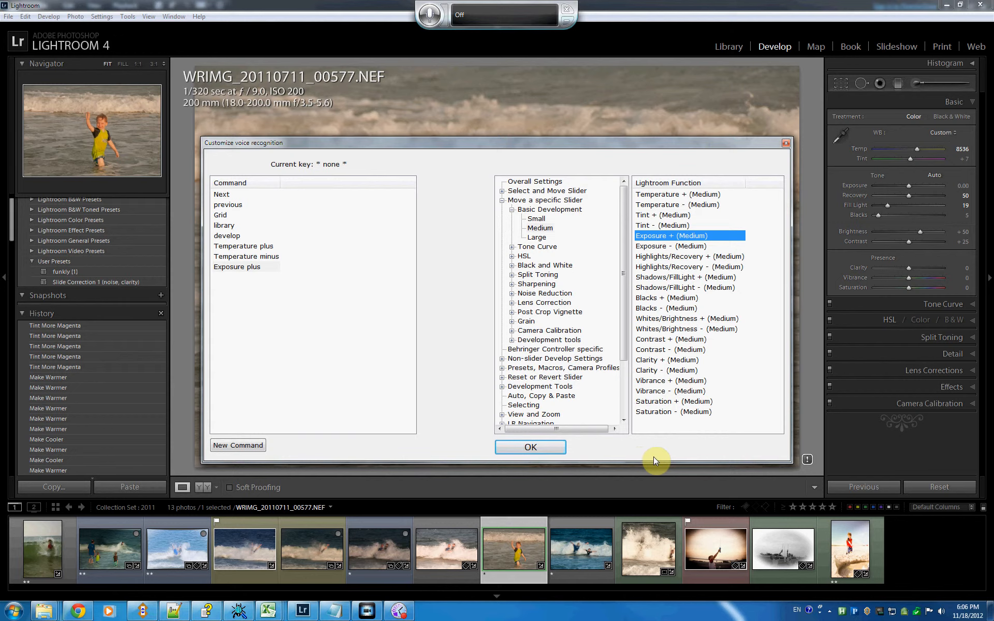
{"action": "left_click", "coordinate": [523, 447]}
{"action": "left_click", "coordinate": [428, 16]}
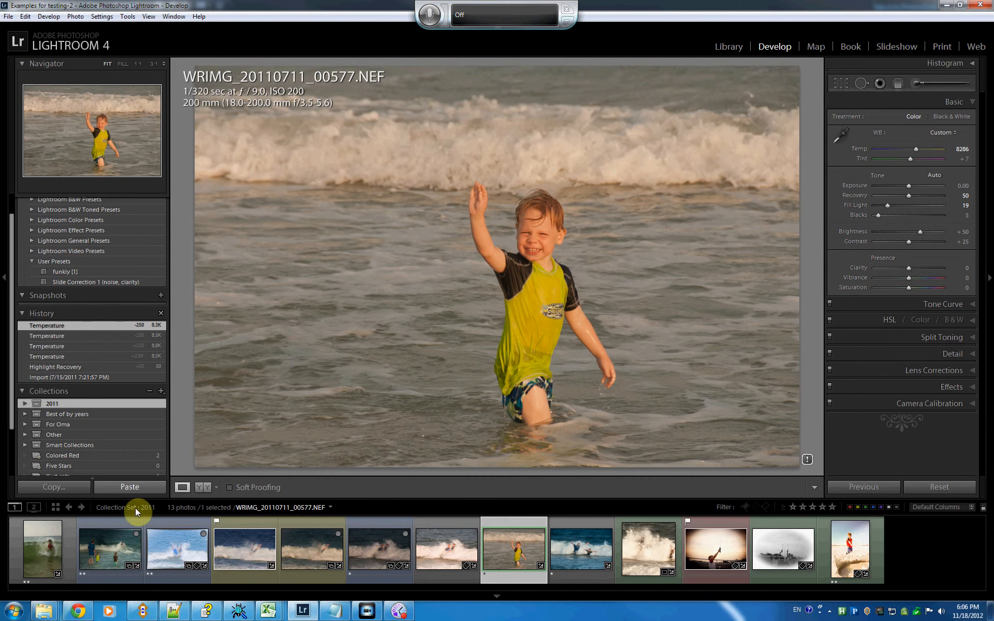
- Select the first photo in the 2011 collection set, WRIMG_20110711_00072.JPG, and switch to the Library module
{"action": "left_click", "coordinate": [42, 550]}
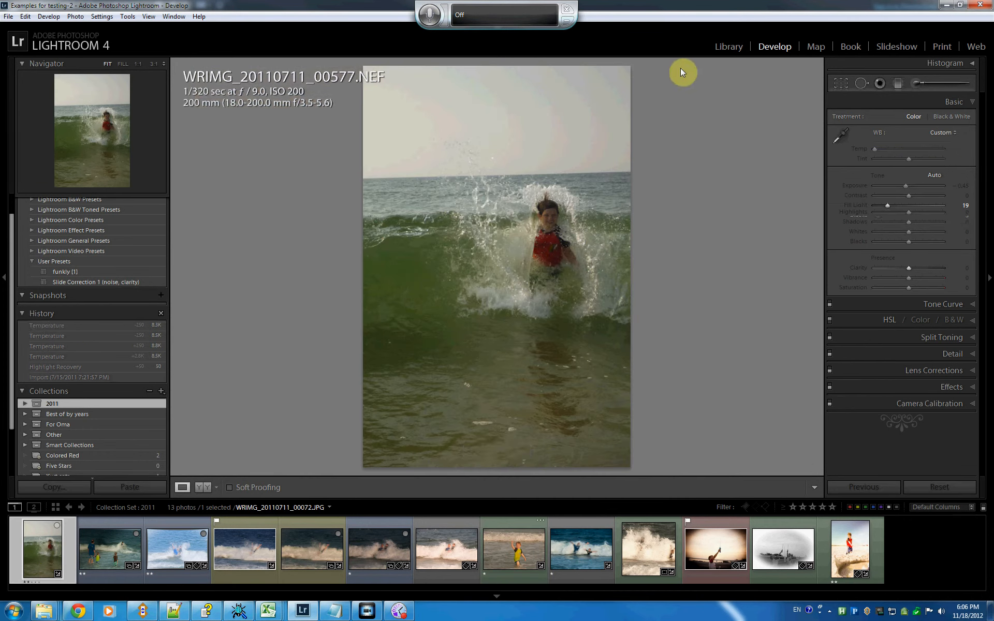
{"action": "left_click", "coordinate": [735, 48]}
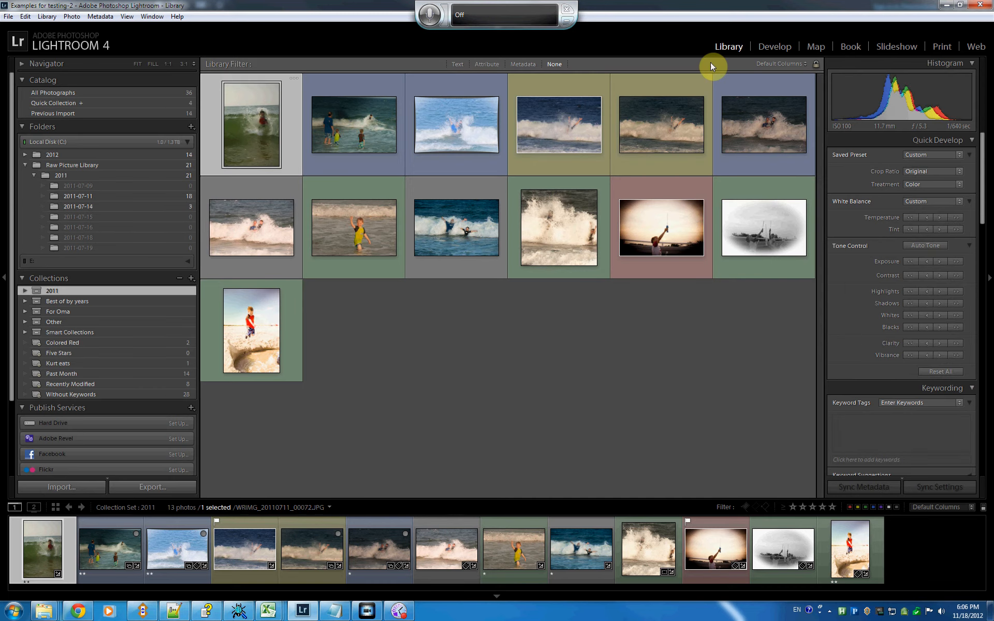
- Open Paddy's voice recognition customization and display the Ratings functions under Ratings, Color, Flags
{"action": "right_click", "coordinate": [854, 611]}
{"action": "mouse_move", "coordinate": [880, 604]}
{"action": "left_click", "coordinate": [798, 604]}
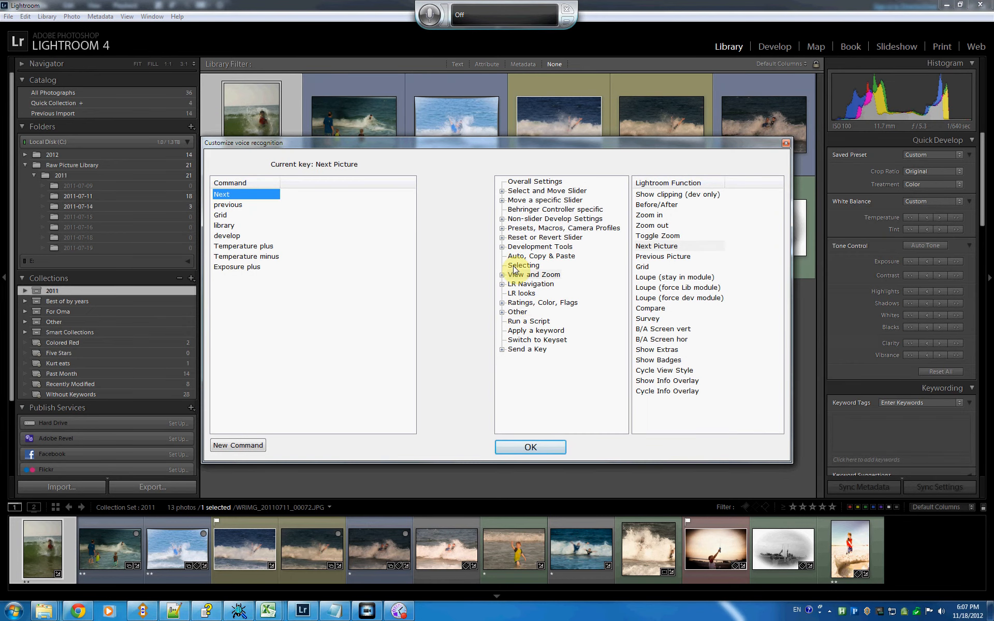
{"action": "double_click", "coordinate": [523, 305]}
{"action": "left_click", "coordinate": [524, 311]}
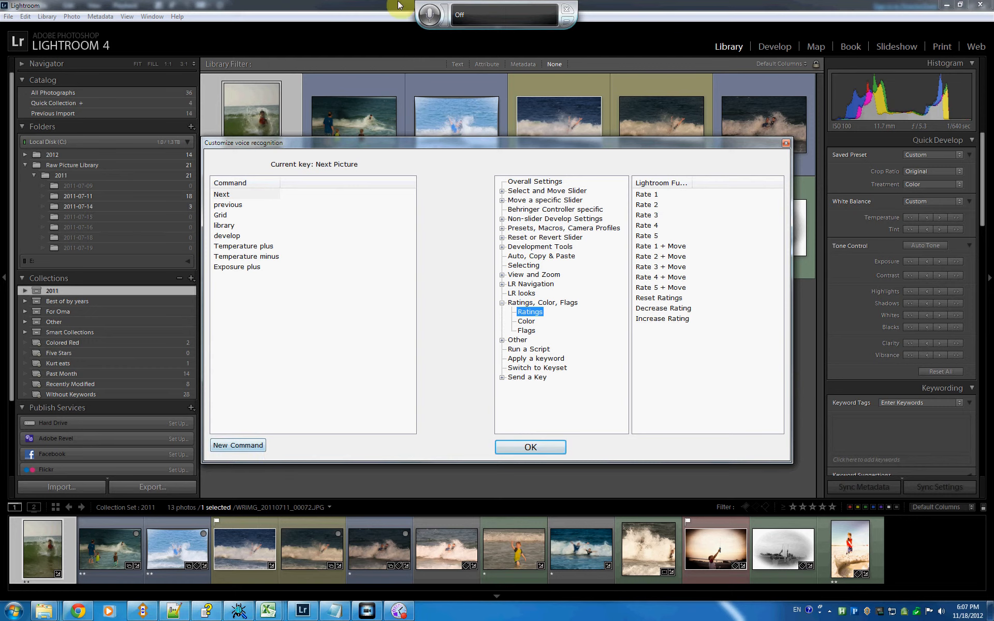
- Turn on speech listening, add a voice command "One" and assign it Rate 1
{"action": "left_click", "coordinate": [430, 15]}
{"action": "left_click", "coordinate": [247, 447]}
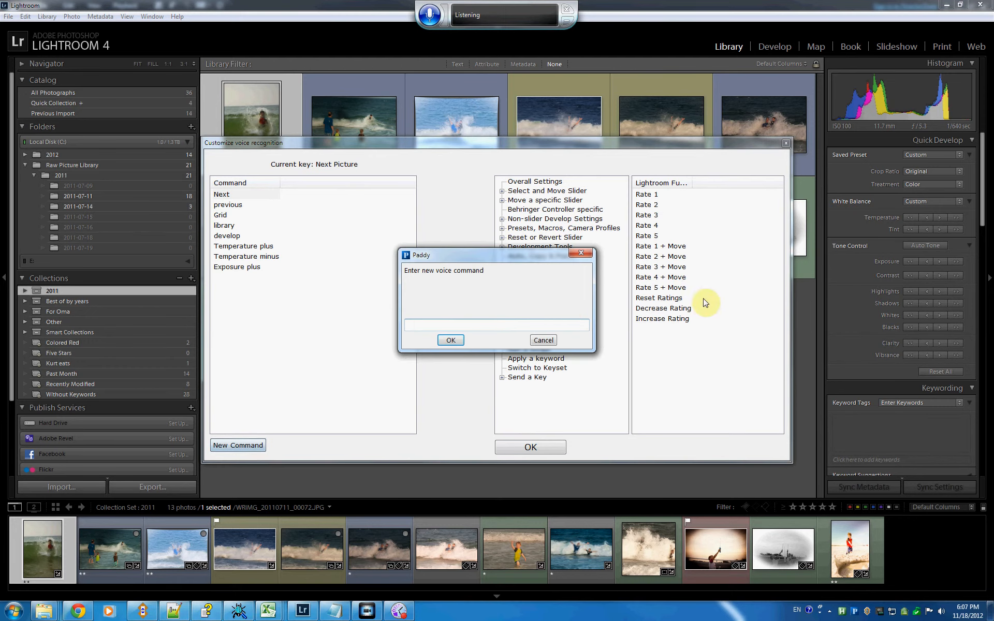
{"action": "type", "text": "One"}
{"action": "left_click", "coordinate": [451, 340]}
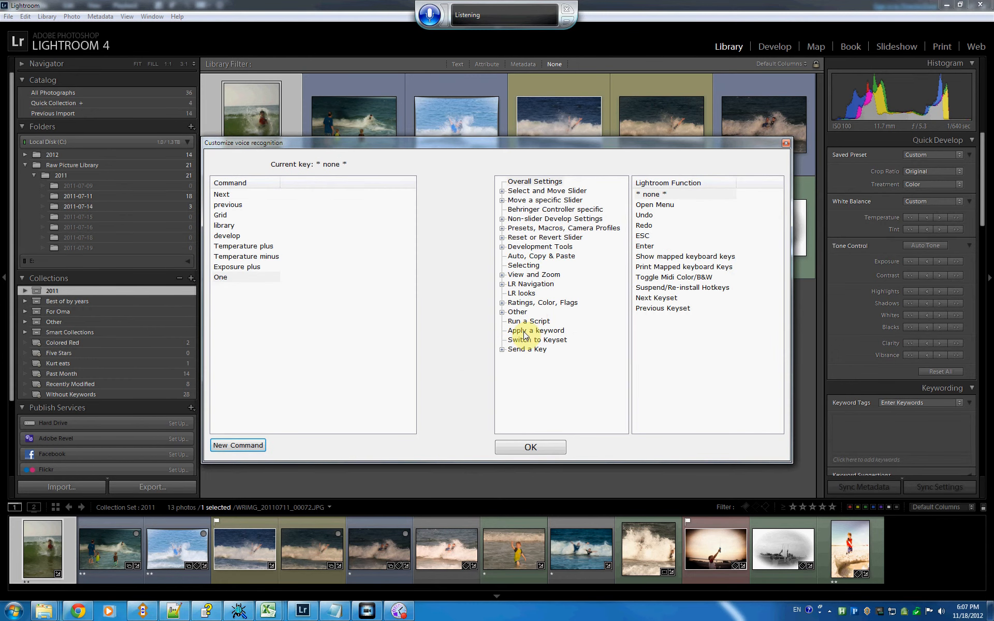
{"action": "double_click", "coordinate": [535, 304]}
{"action": "left_click", "coordinate": [535, 314]}
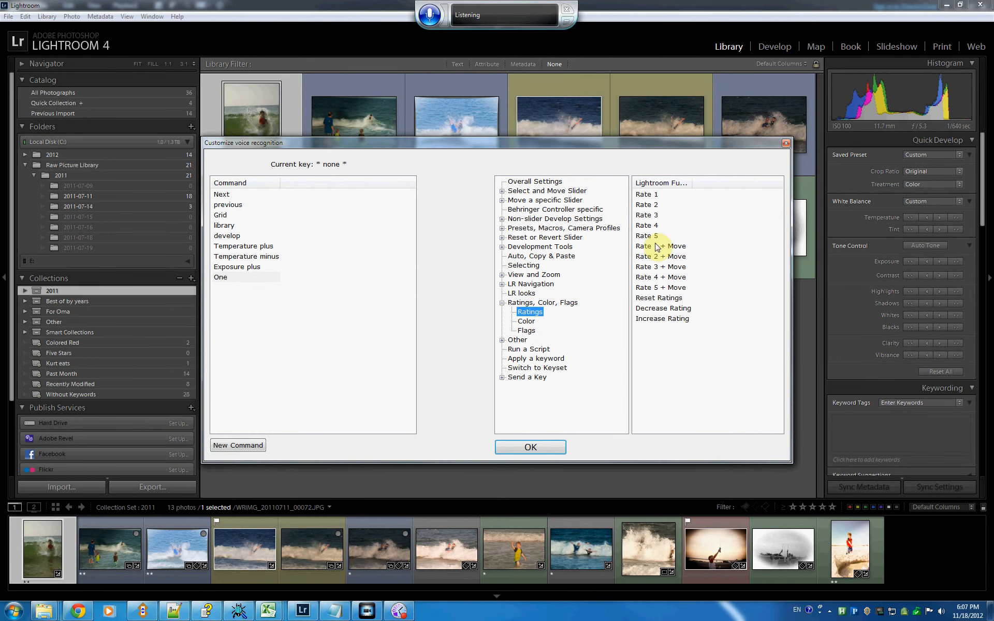
{"action": "left_click", "coordinate": [646, 195]}
- Add a voice command "five", correcting the dictated text, and assign it Rate 5 from the Ratings functions
{"action": "left_click", "coordinate": [238, 446]}
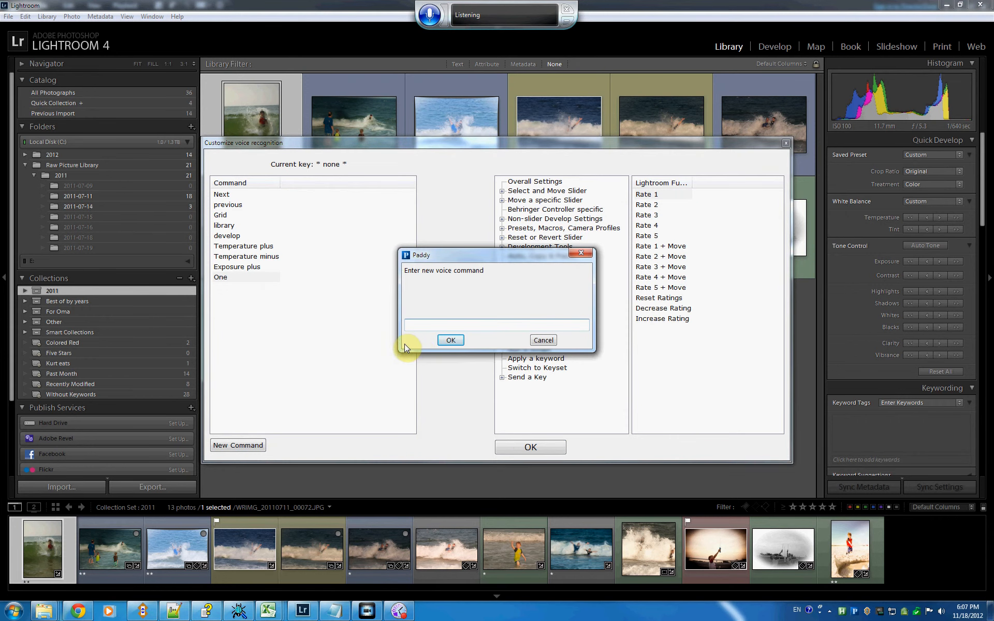
{"action": "left_click_drag", "start_coordinate": [441, 326], "coordinate": [356, 323]}
{"action": "key", "text": "BackSpace"}
{"action": "left_click_drag", "start_coordinate": [429, 327], "coordinate": [362, 329]}
{"action": "key", "text": "BackSpace"}
{"action": "left_click_drag", "start_coordinate": [445, 323], "coordinate": [360, 328]}
{"action": "type", "text": "five"}
{"action": "left_click", "coordinate": [459, 341]}
{"action": "left_click", "coordinate": [503, 304]}
{"action": "left_click", "coordinate": [529, 312]}
{"action": "left_click", "coordinate": [647, 236]}
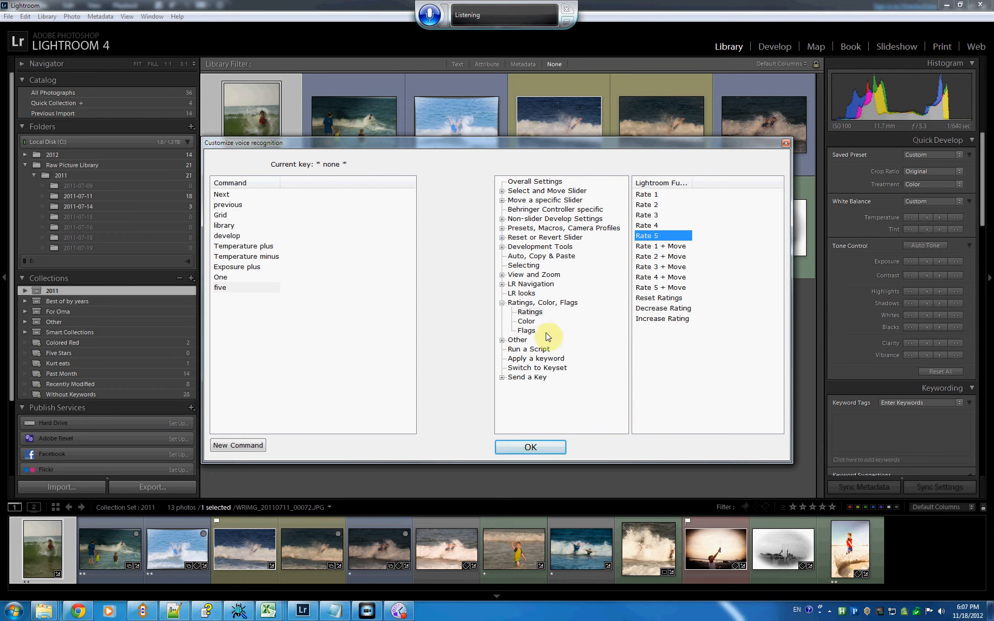
- Add a voice command "Kill", assign it Reject from the Flags functions, and save the voice command assignments
{"action": "left_click", "coordinate": [528, 330]}
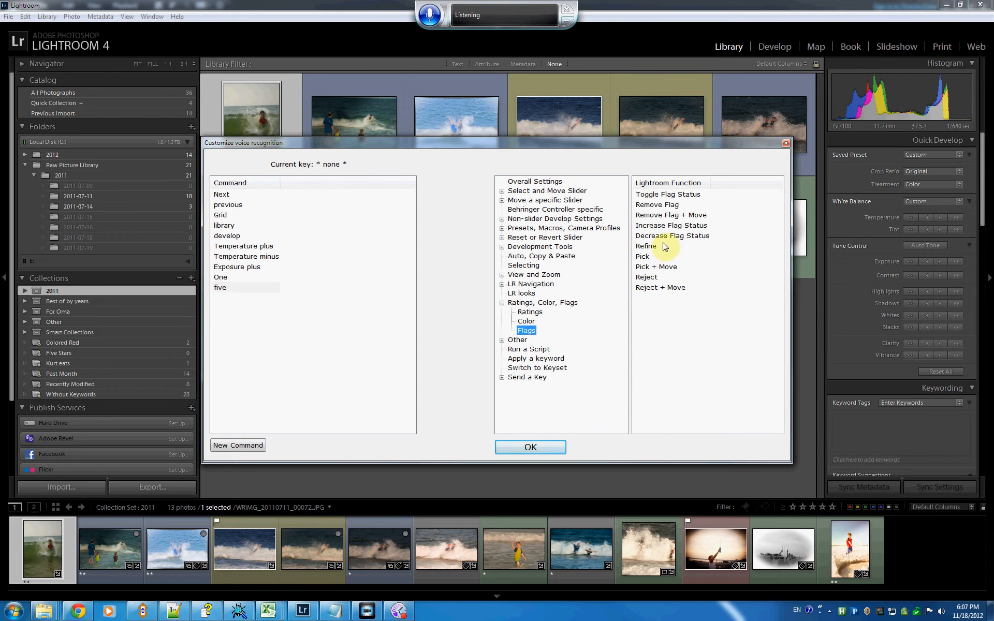
{"action": "left_click", "coordinate": [239, 446]}
{"action": "type", "text": "Kill"}
{"action": "left_click", "coordinate": [450, 340]}
{"action": "left_click", "coordinate": [502, 302]}
{"action": "left_click", "coordinate": [528, 330]}
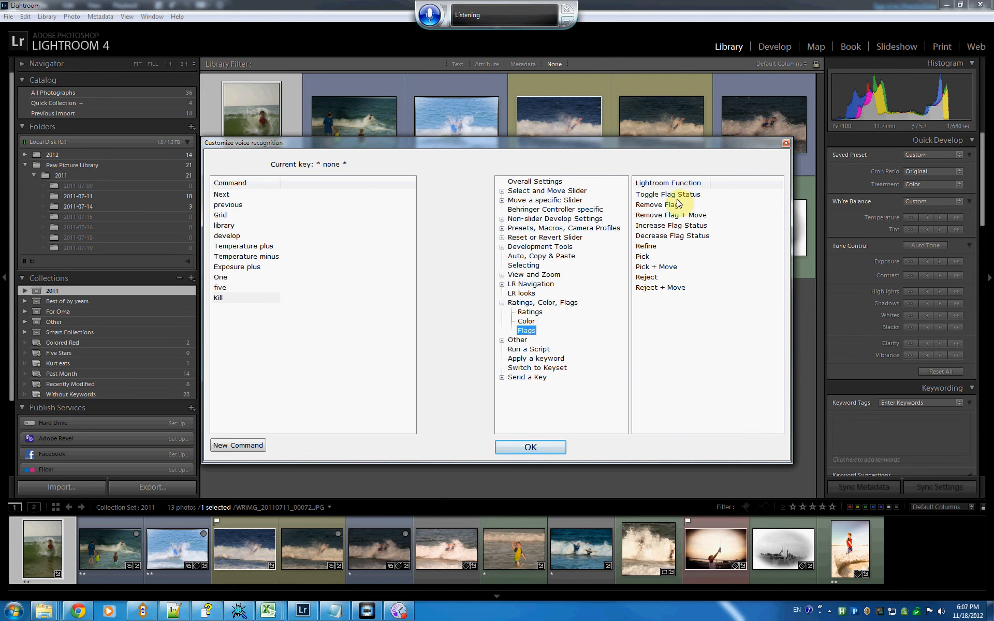
{"action": "left_click", "coordinate": [648, 278]}
{"action": "left_click", "coordinate": [531, 447]}
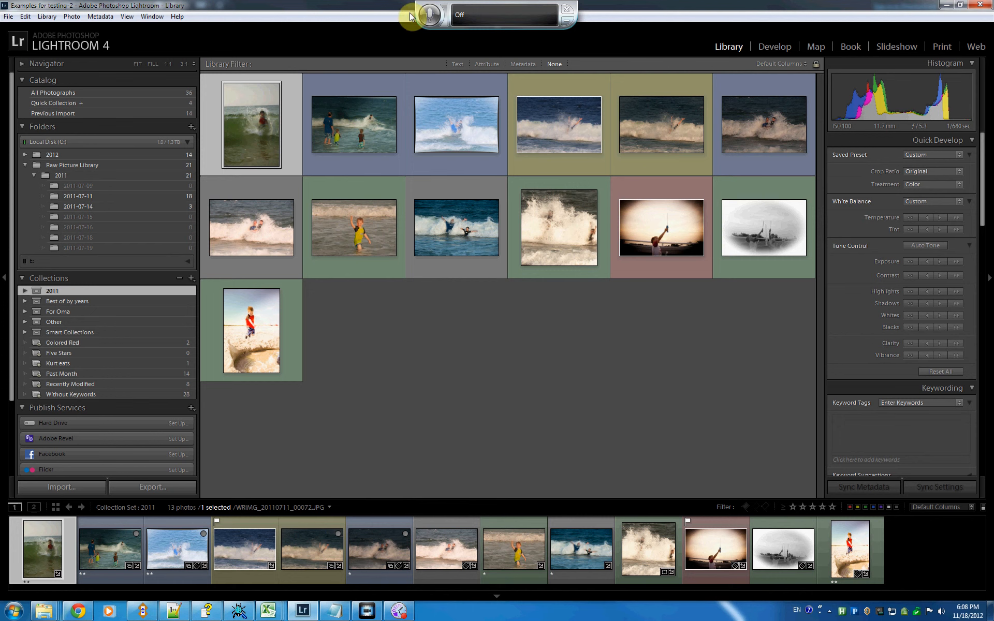
- With speech listening on and the first photo in Loupe view, reject it, then rate the second photo 5 and the third 1
{"action": "left_click", "coordinate": [428, 21]}
{"action": "double_click", "coordinate": [274, 128]}
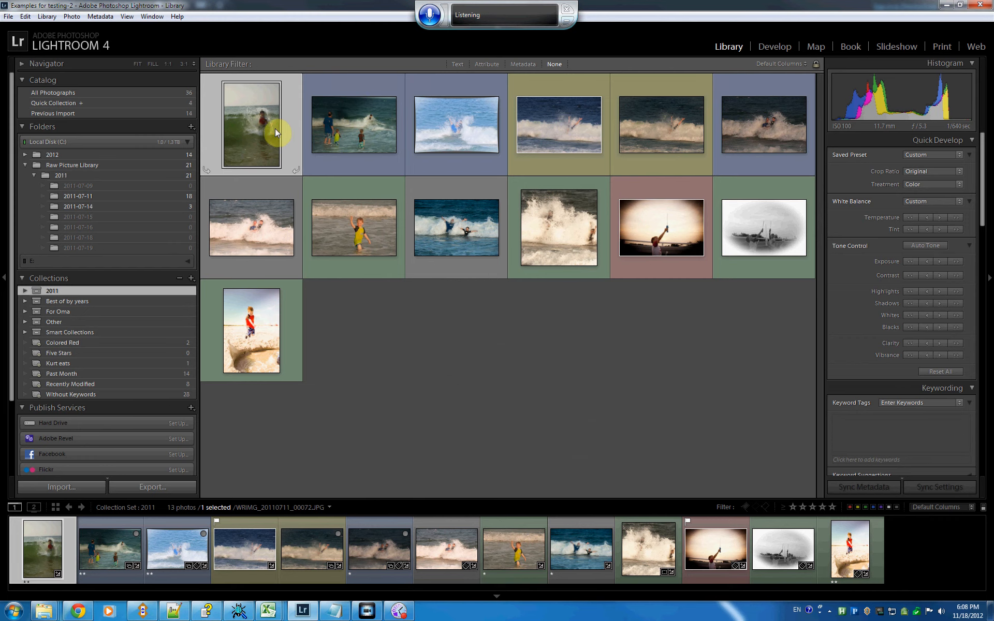
{"action": "key", "text": "x"}
{"action": "key", "text": "5"}
{"action": "key", "text": "1"}
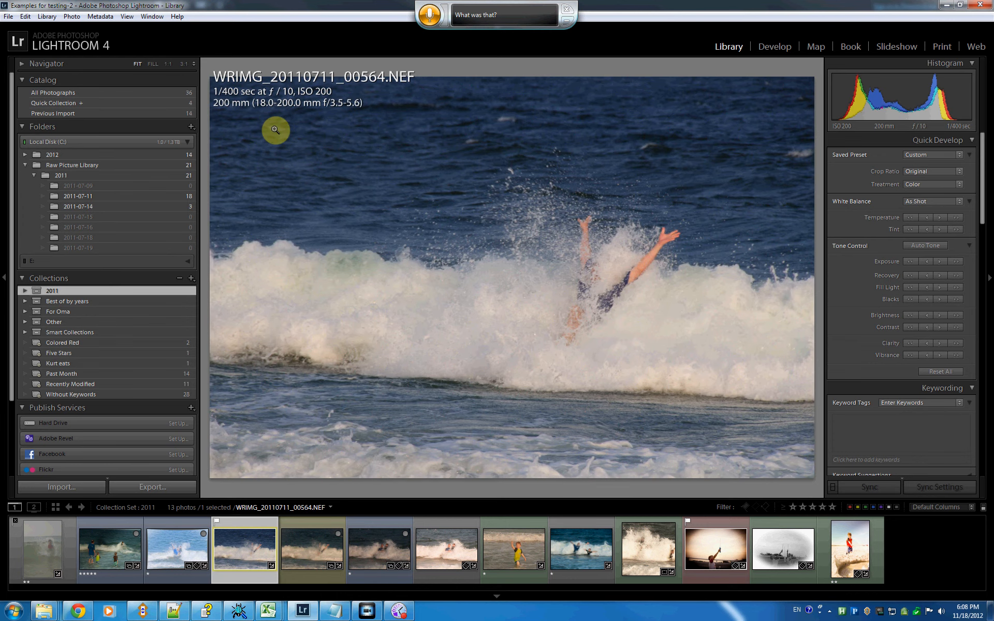
- Rate the fourth photo 5, reject the fifth and rate the sixth 1, ending with speech listening turned off
{"action": "key", "text": "5"}
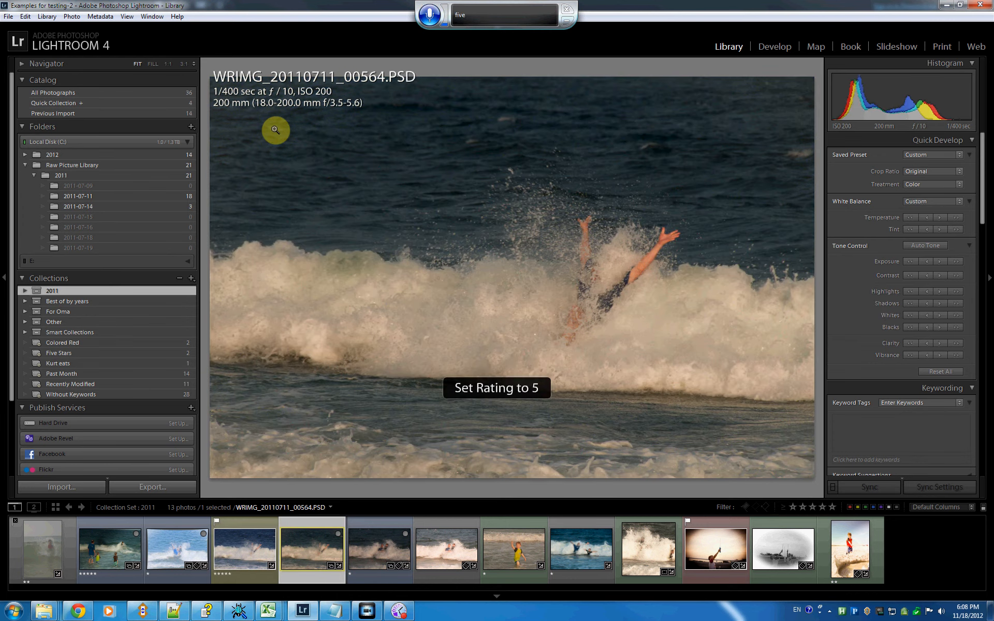
{"action": "key", "text": "x"}
{"action": "key", "text": "1"}
{"action": "left_click", "coordinate": [434, 18]}
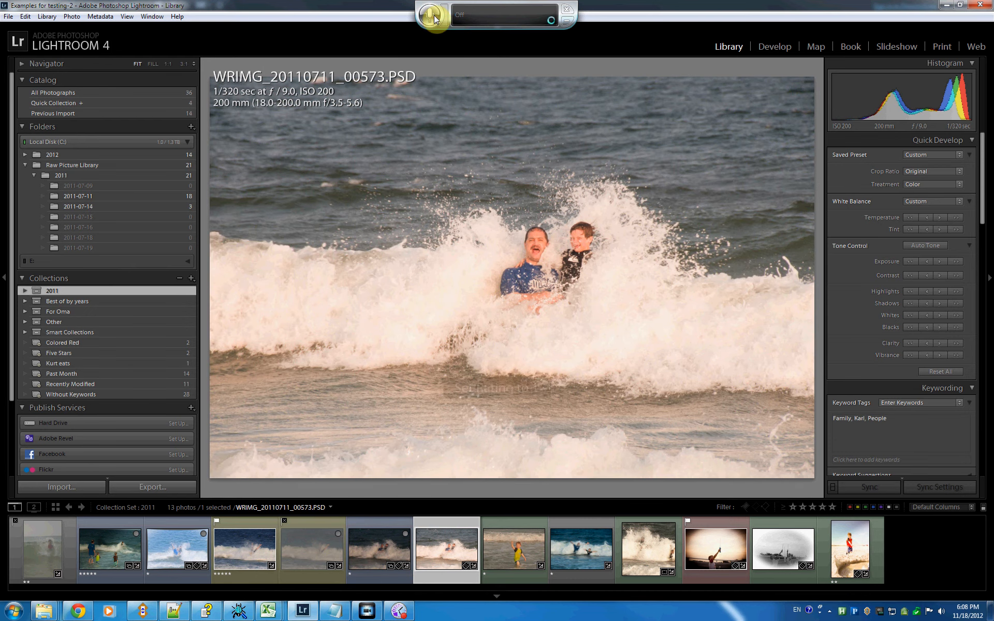